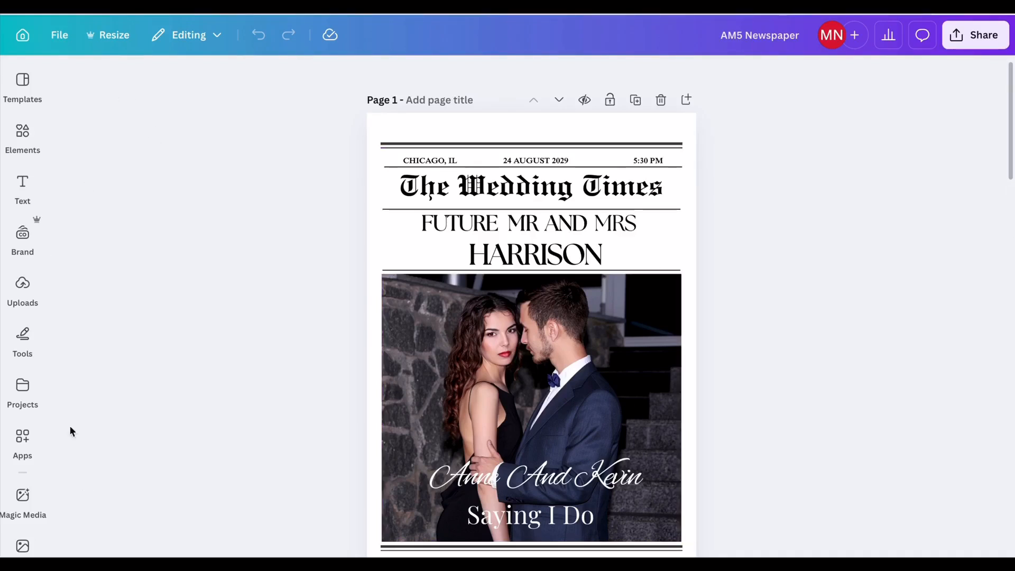
# Step: Replace the surname in the headline under "FUTURE MR AND MRS" with the couple's new surname
pyautogui.click(528, 261)
pyautogui.click(528, 261)
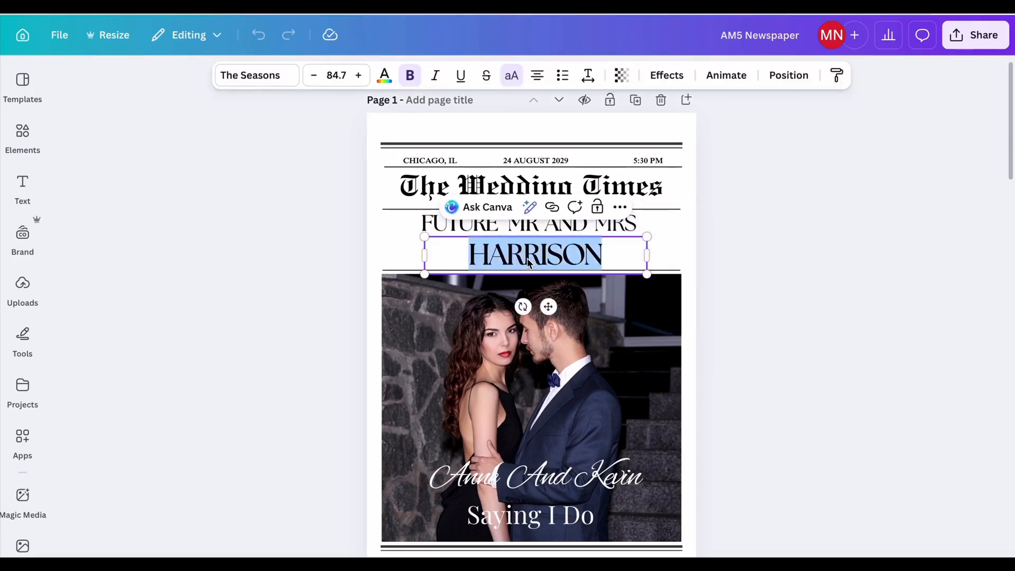
pyautogui.write('W')
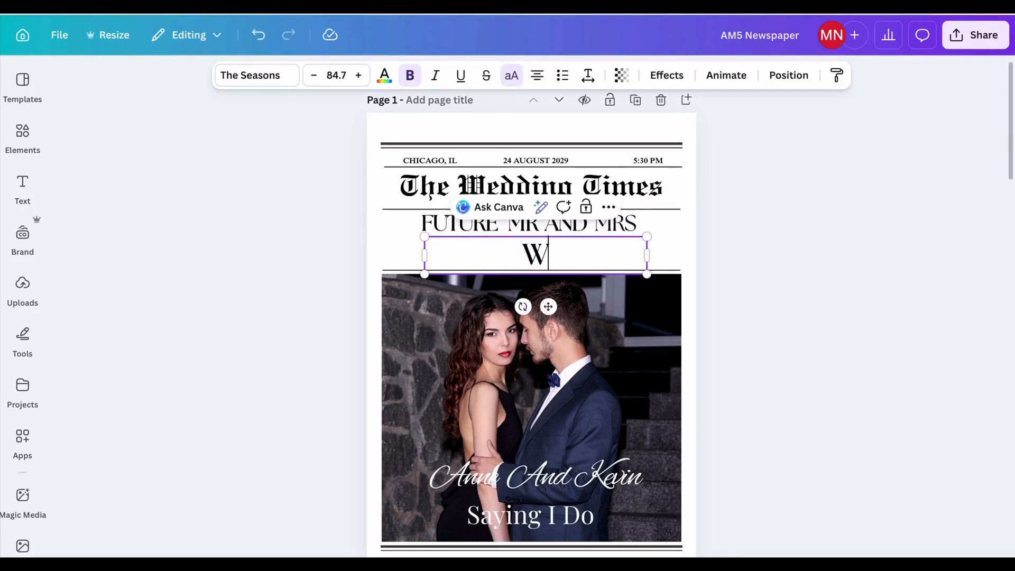
pyautogui.write('ILLIAMS')
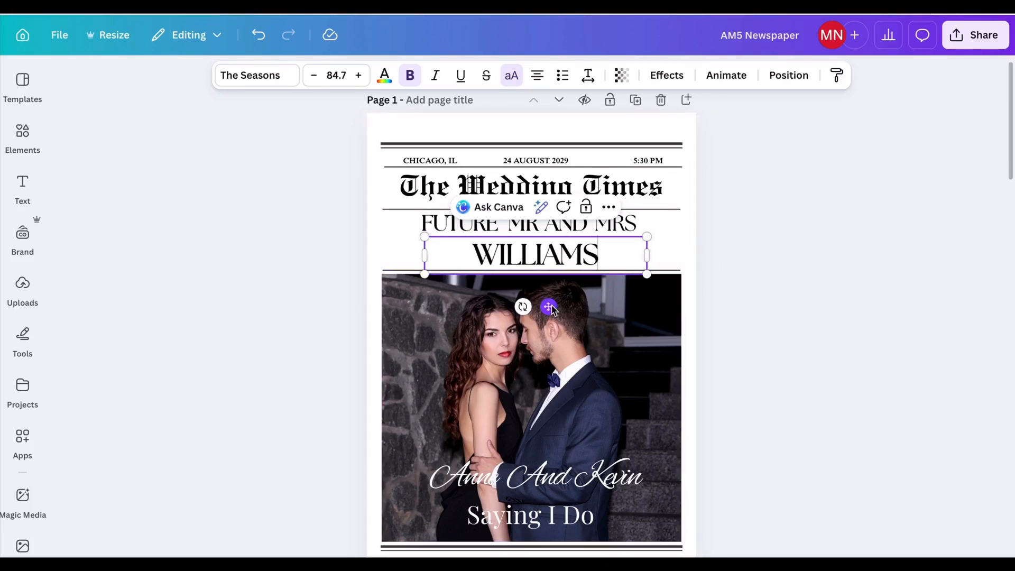
# Step: Move the surname line slightly upward and center it horizontally on the page
pyautogui.moveTo(548, 308); pyautogui.dragTo(570, 308)
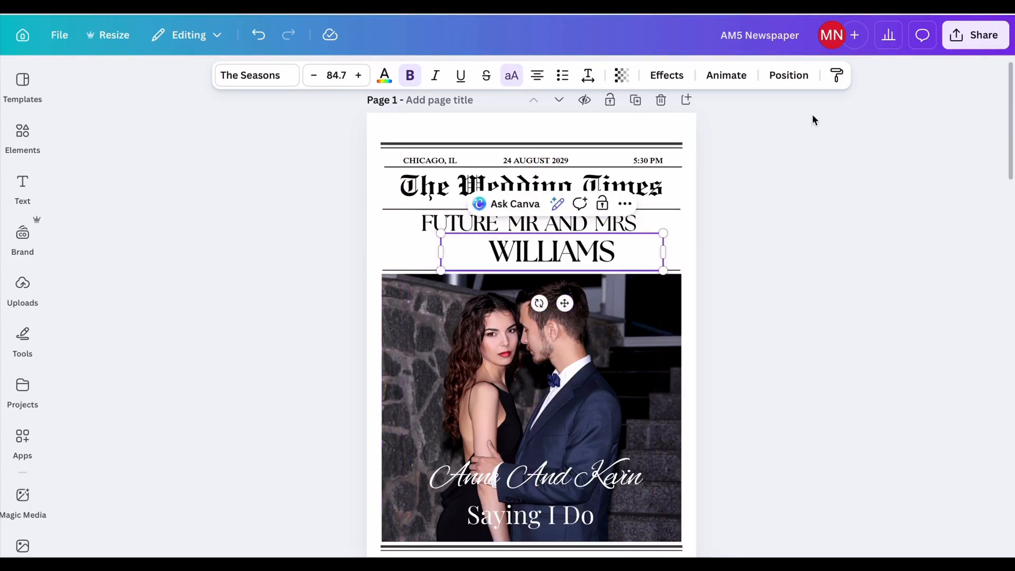
pyautogui.click(789, 76)
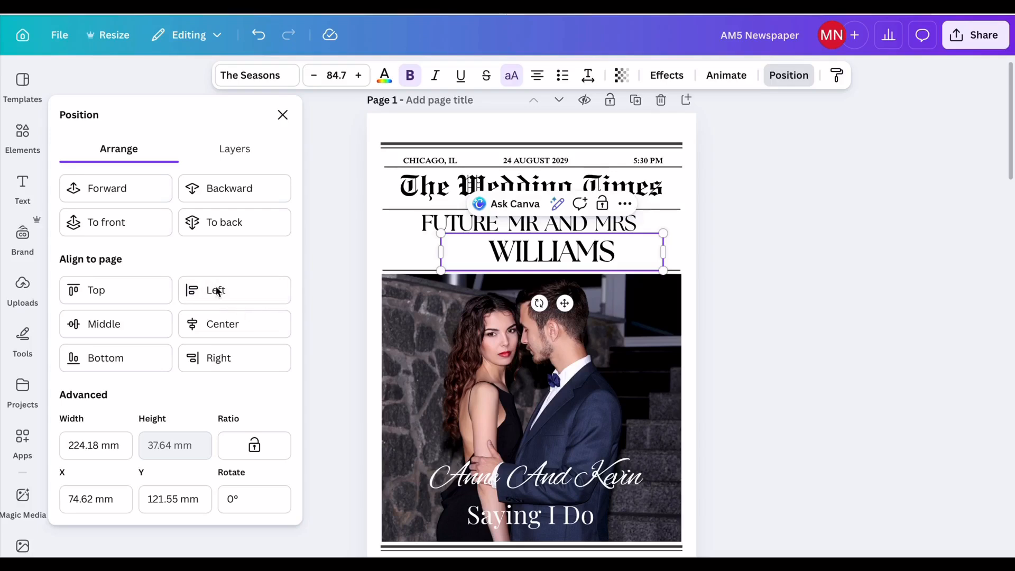
pyautogui.click(223, 324)
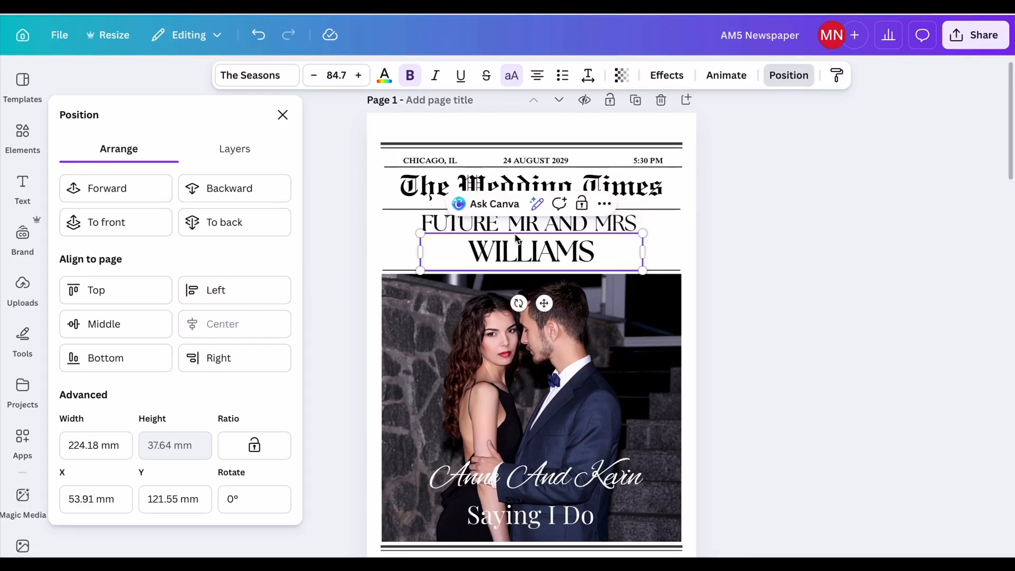
pyautogui.click(707, 206)
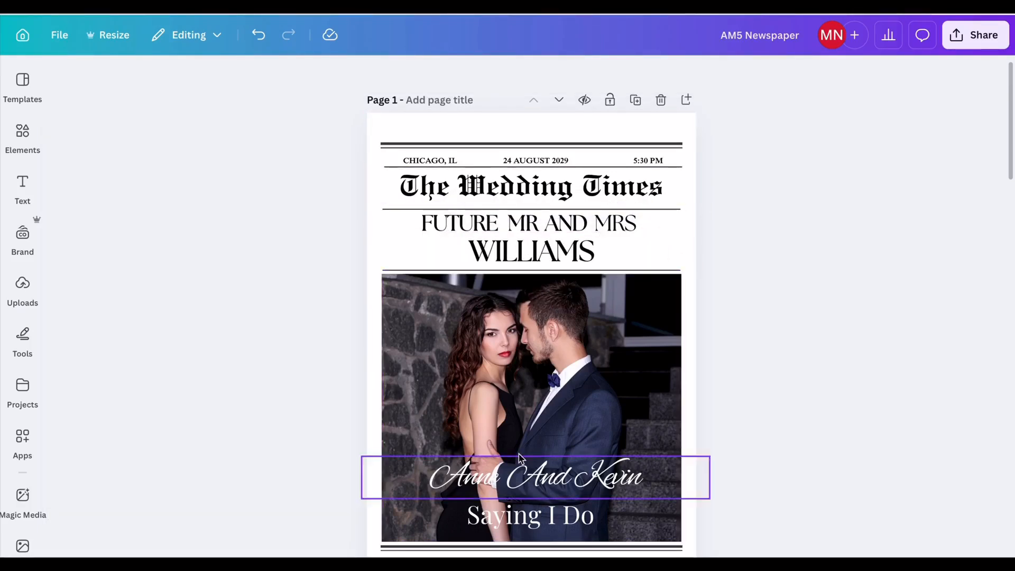
# Step: Open the uploaded images and start uploading a file
pyautogui.click(17, 289)
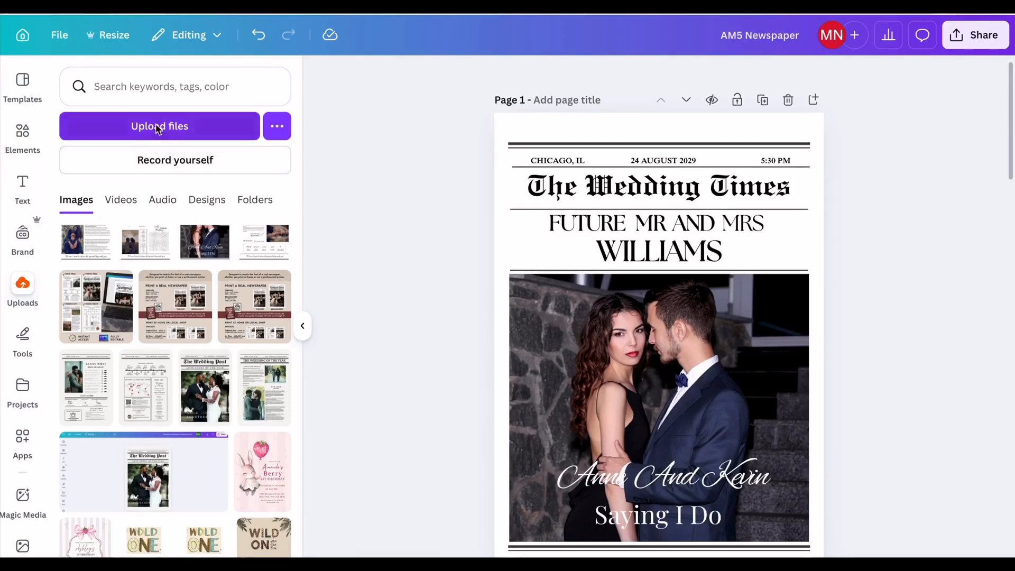
pyautogui.click(163, 128)
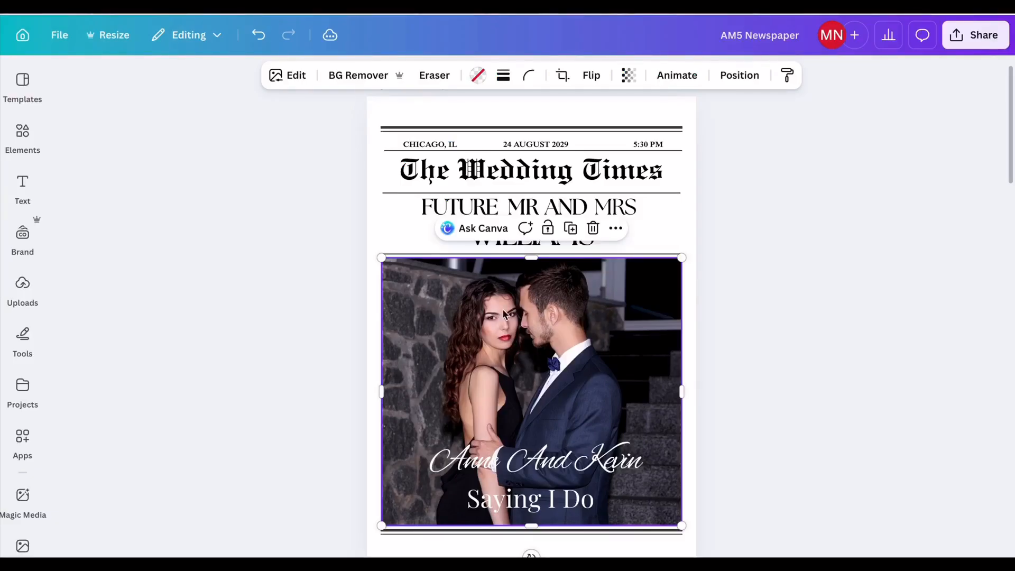
# Step: Try the Custom Duotone effect on the couple photo and undo it
pyautogui.click(288, 77)
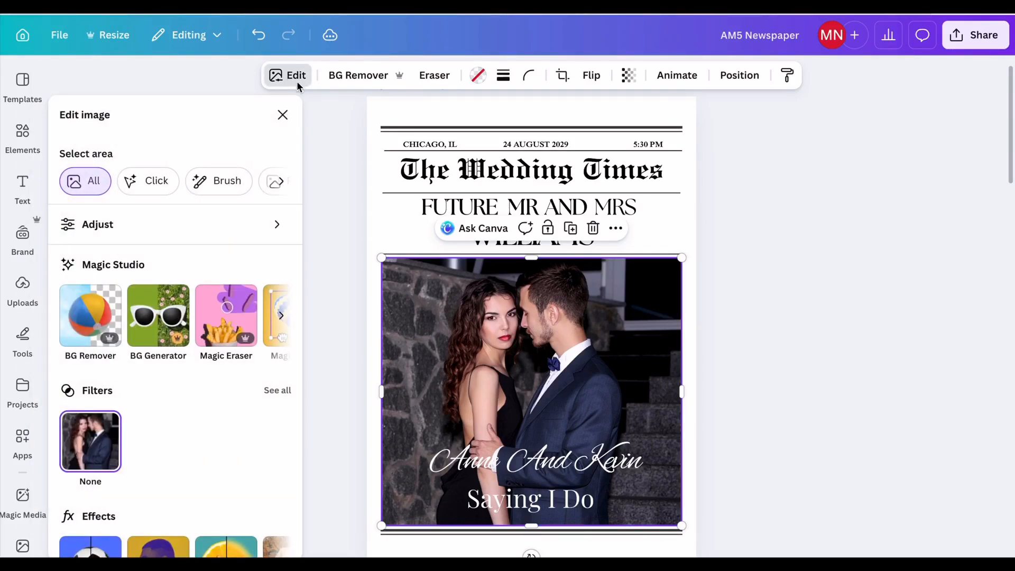
pyautogui.scroll(-2, 188, 412)
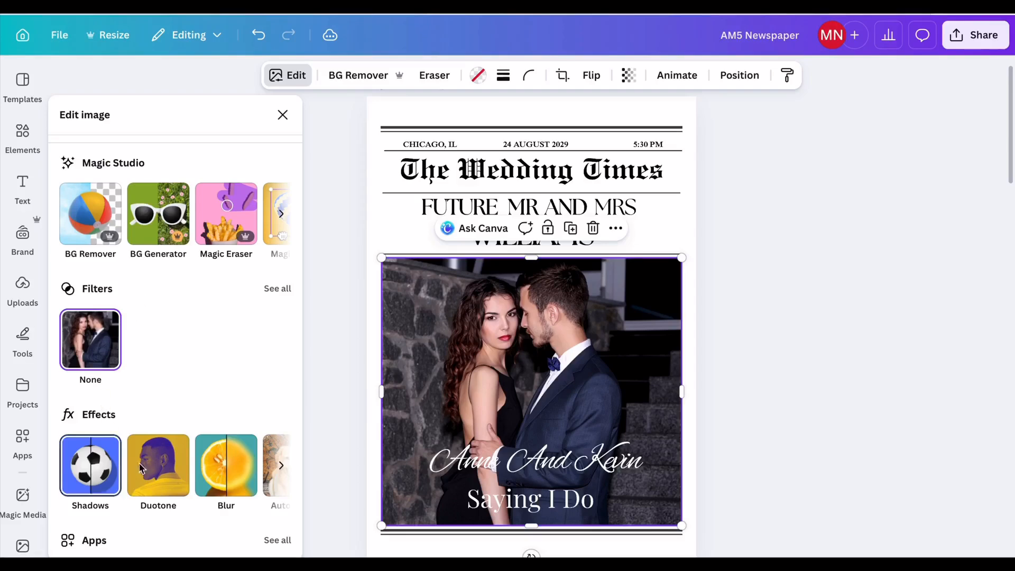
pyautogui.click(167, 469)
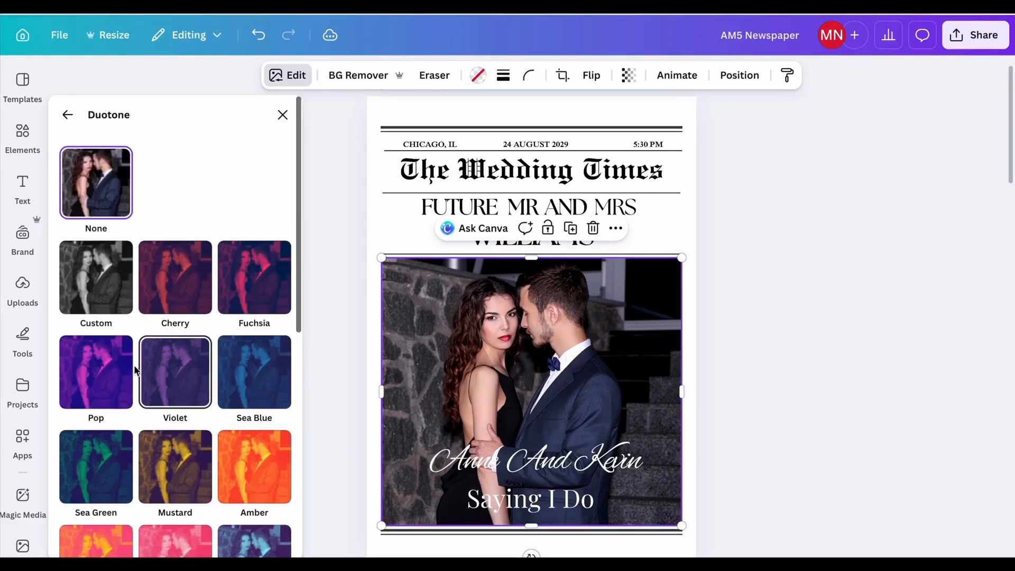
pyautogui.click(111, 288)
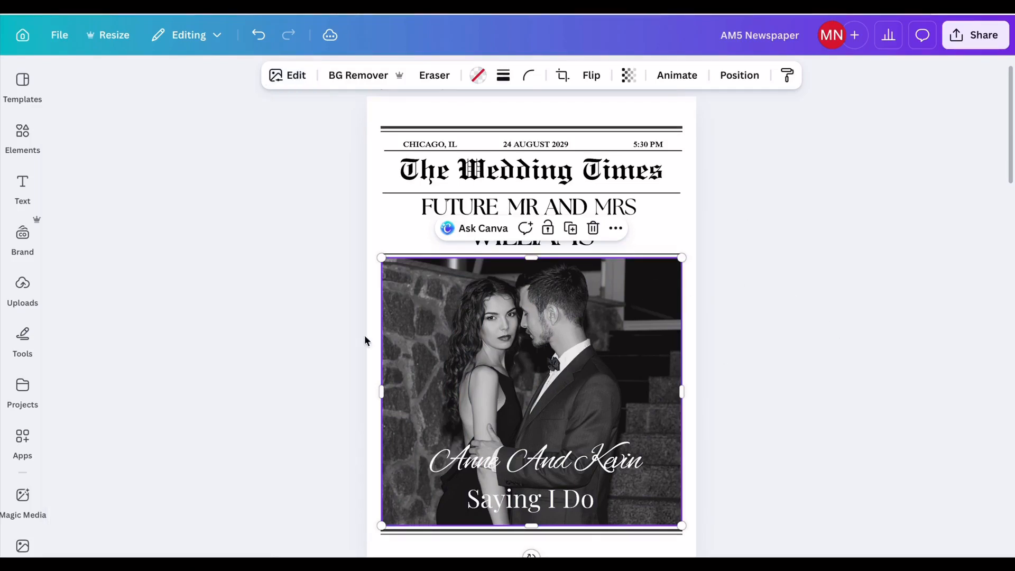
pyautogui.click(259, 35)
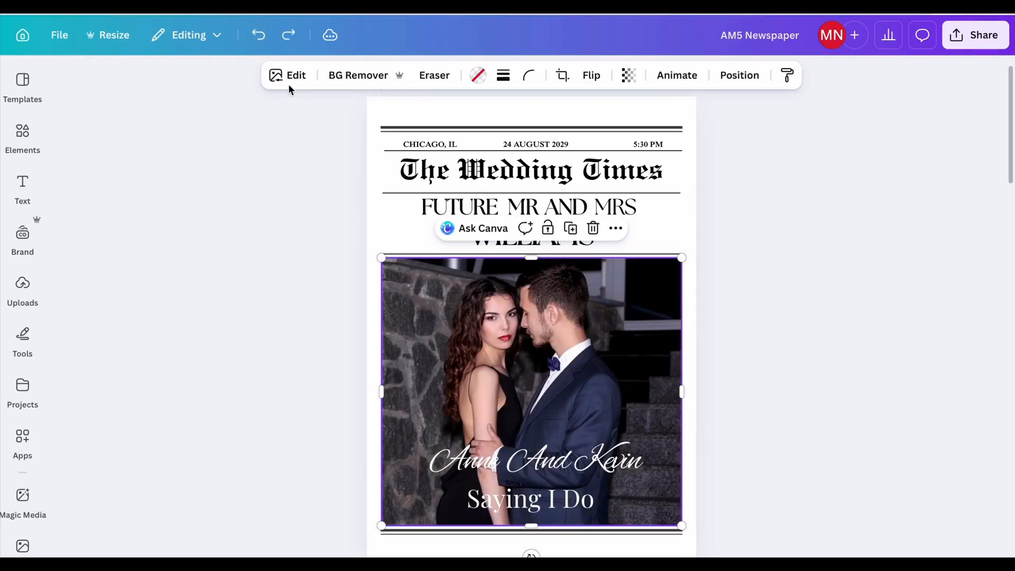
pyautogui.click(296, 391)
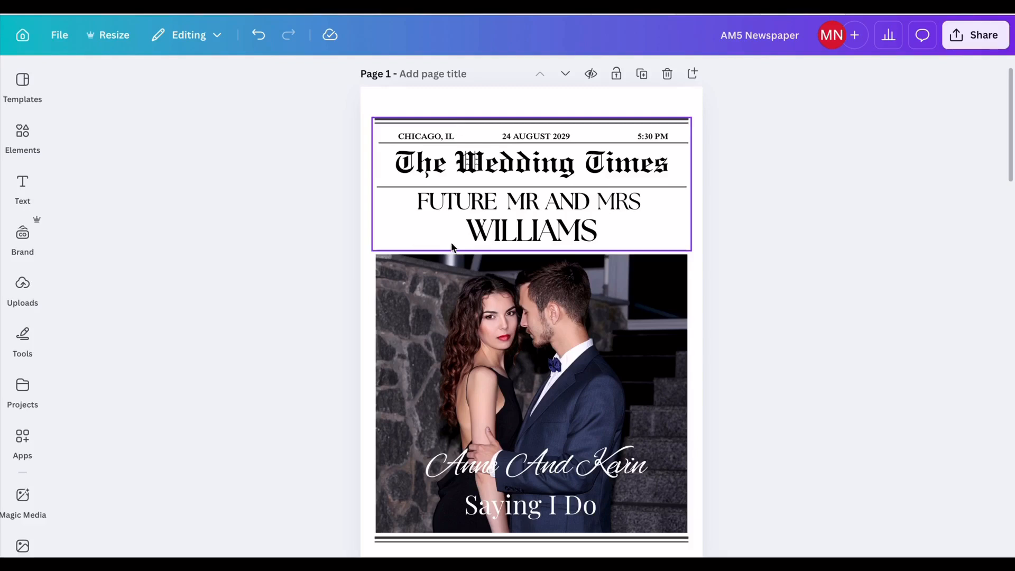
# Step: Ungroup the newspaper header and select its surname and "The Wedding Times" lines individually
pyautogui.click(551, 190)
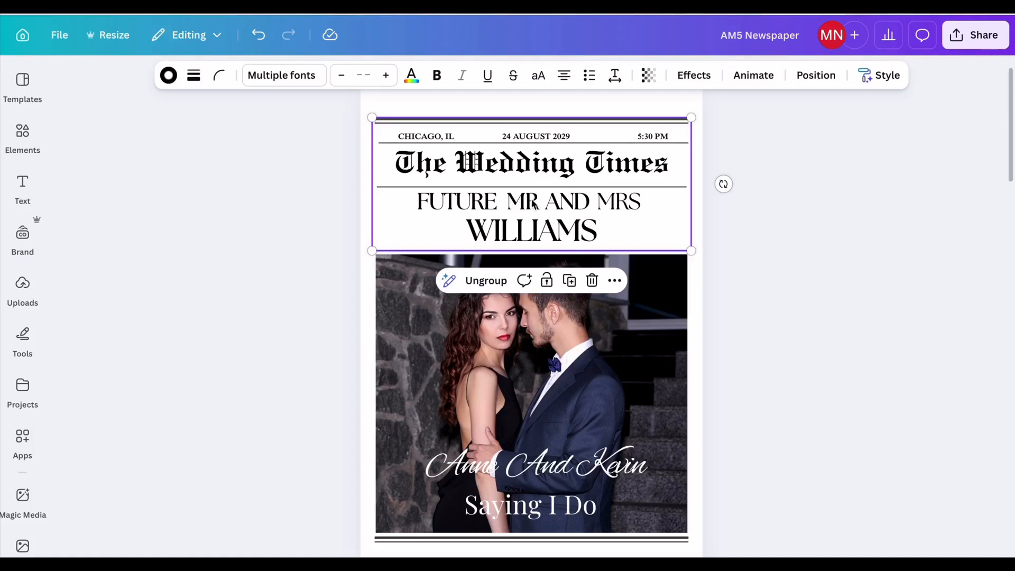
pyautogui.click(248, 243)
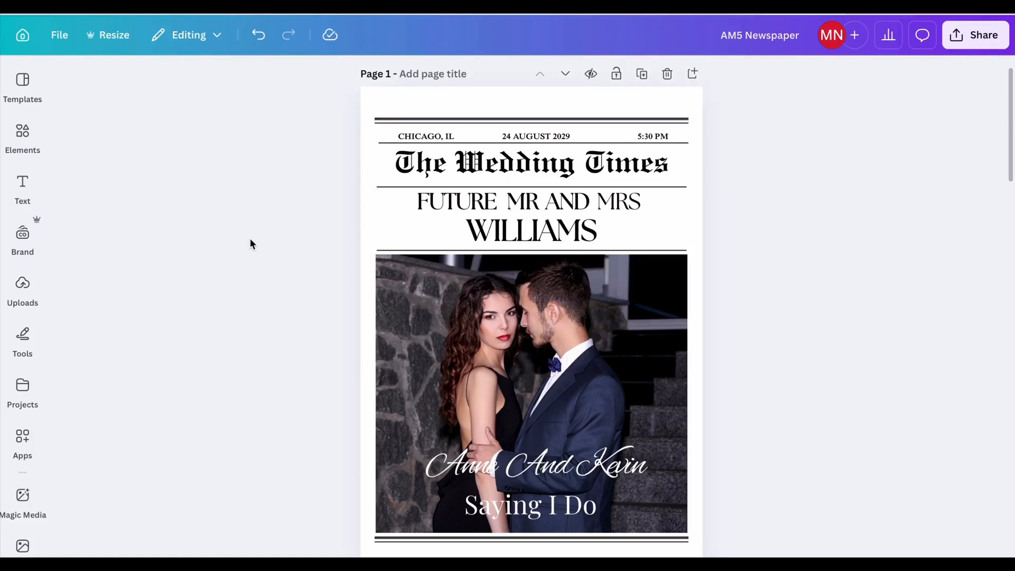
pyautogui.click(510, 177)
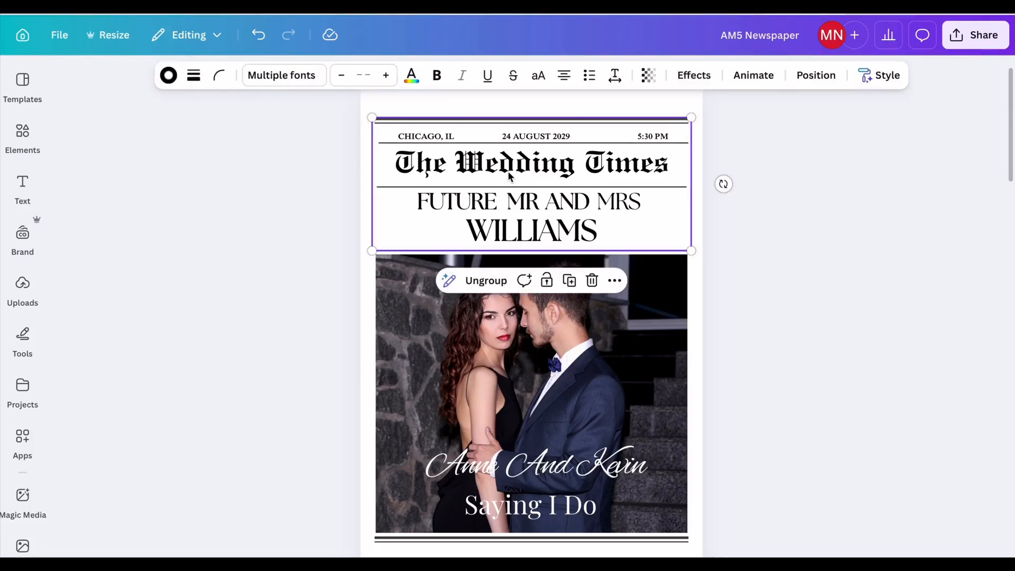
pyautogui.click(497, 282)
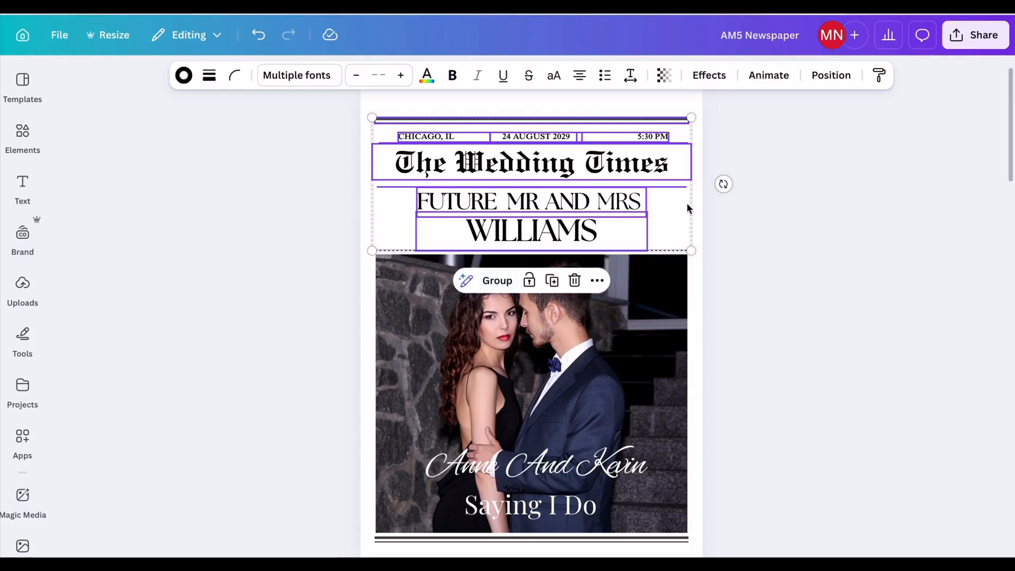
pyautogui.click(587, 237)
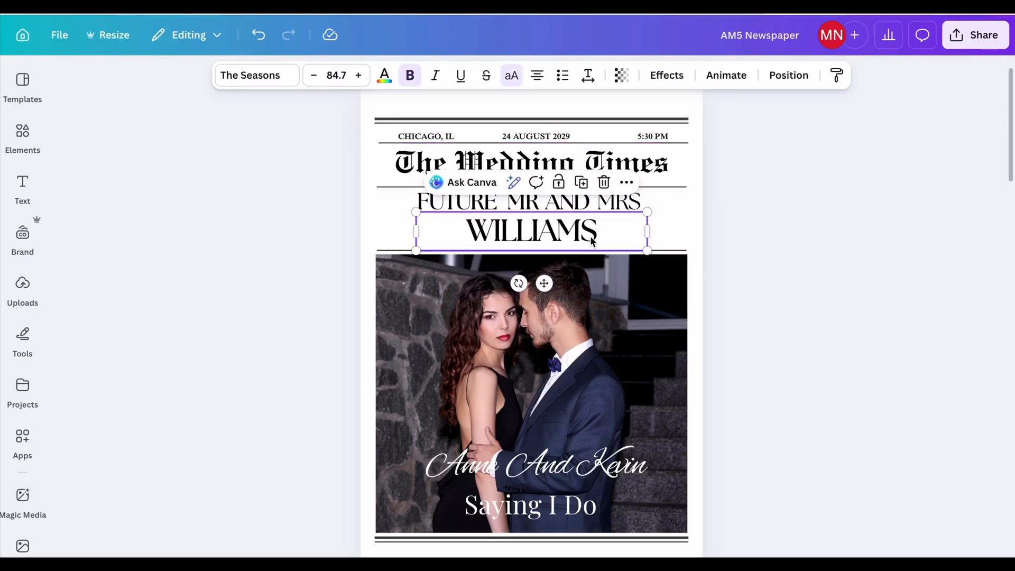
pyautogui.click(580, 234)
pyautogui.click(636, 168)
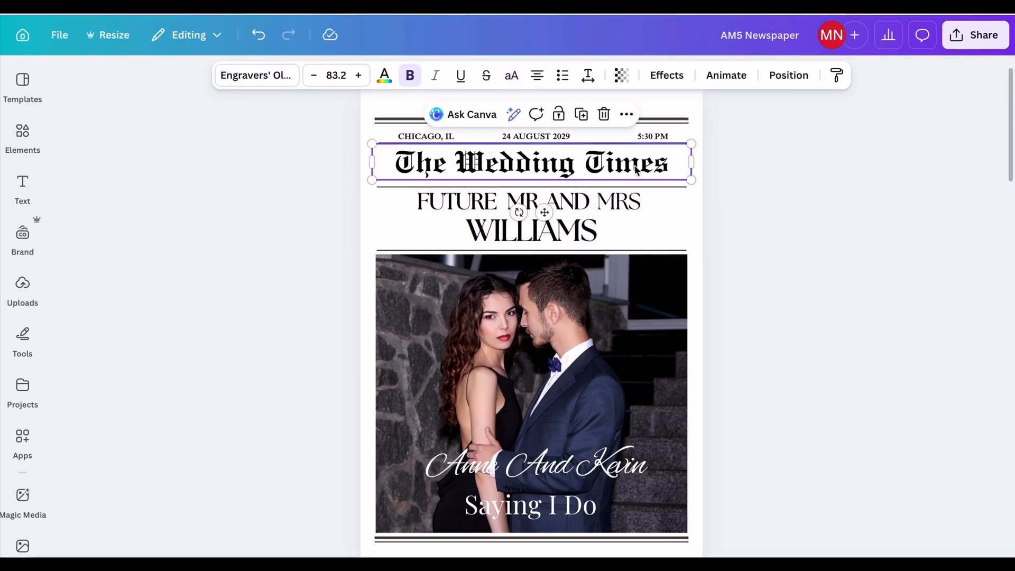
pyautogui.click(763, 235)
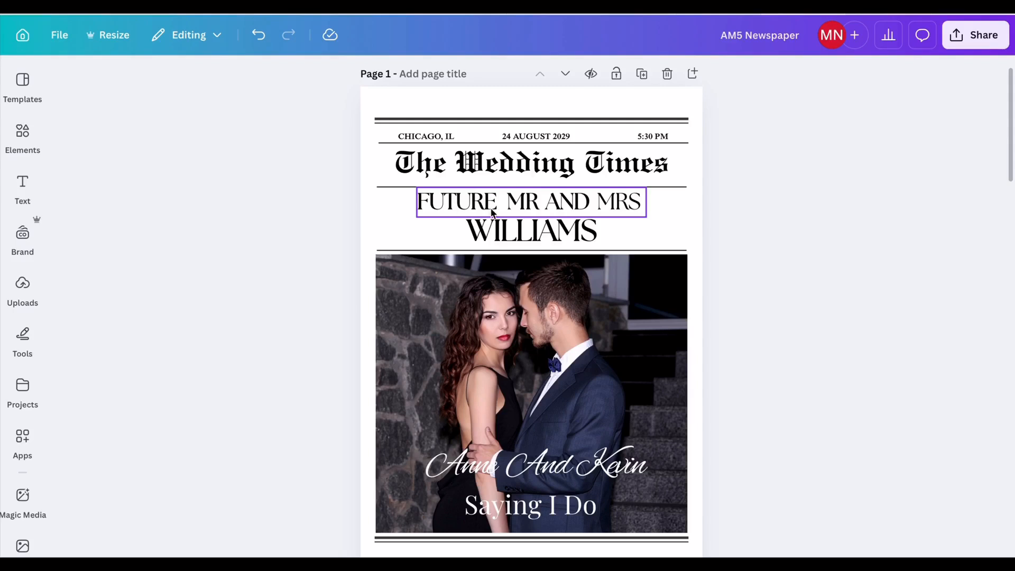
# Step: Reduce the font size of the "FUTURE MR AND MRS" line to 54.1
pyautogui.click(492, 205)
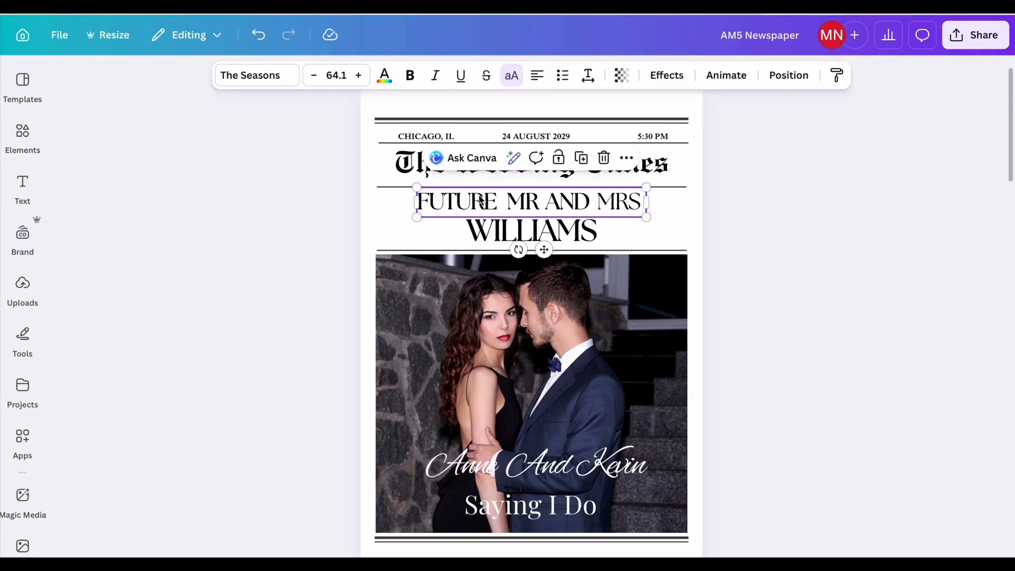
pyautogui.click(315, 77)
pyautogui.click(315, 78)
pyautogui.click(315, 77)
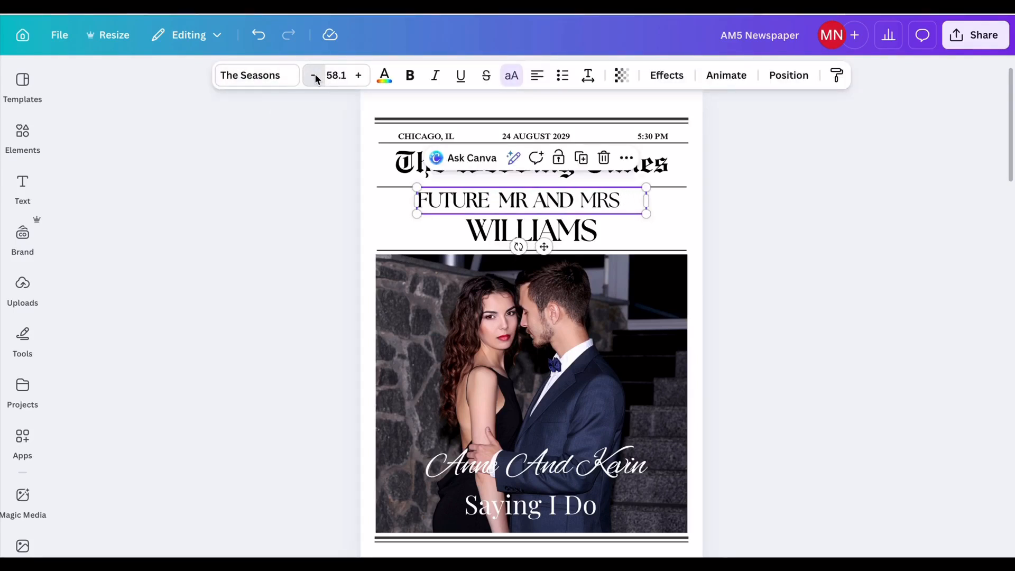
pyautogui.click(316, 77)
pyautogui.click(315, 78)
pyautogui.click(316, 77)
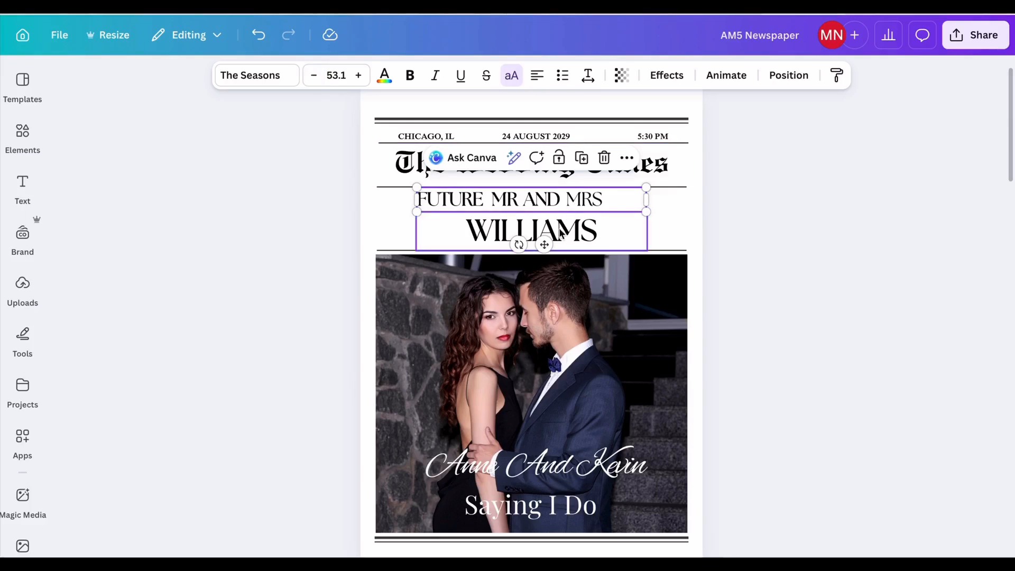
pyautogui.click(258, 35)
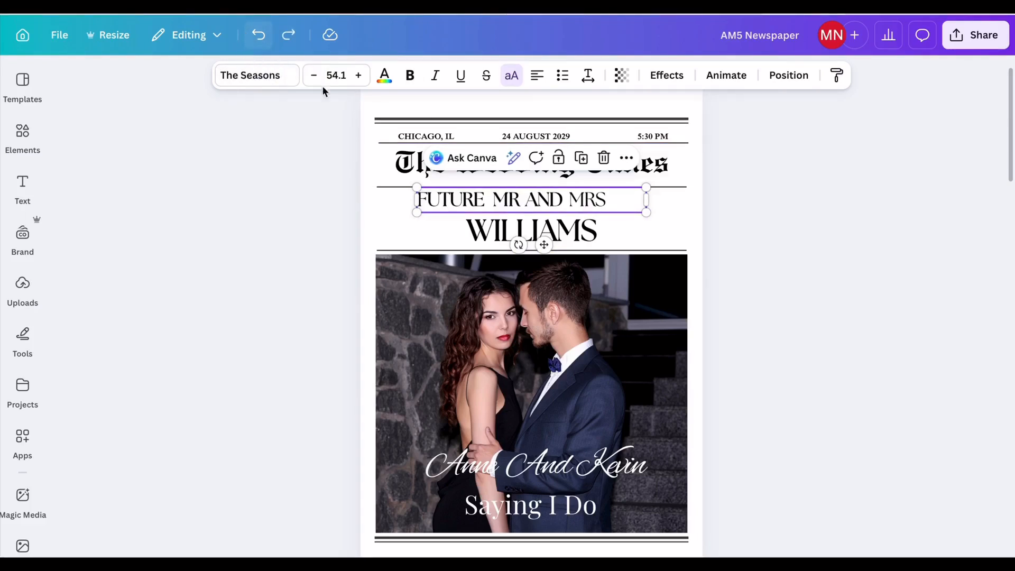
pyautogui.click(295, 242)
# Step: Scale the "FUTURE MR AND MRS" text box up to font size 57.4 and center it horizontally on the page
pyautogui.click(517, 207)
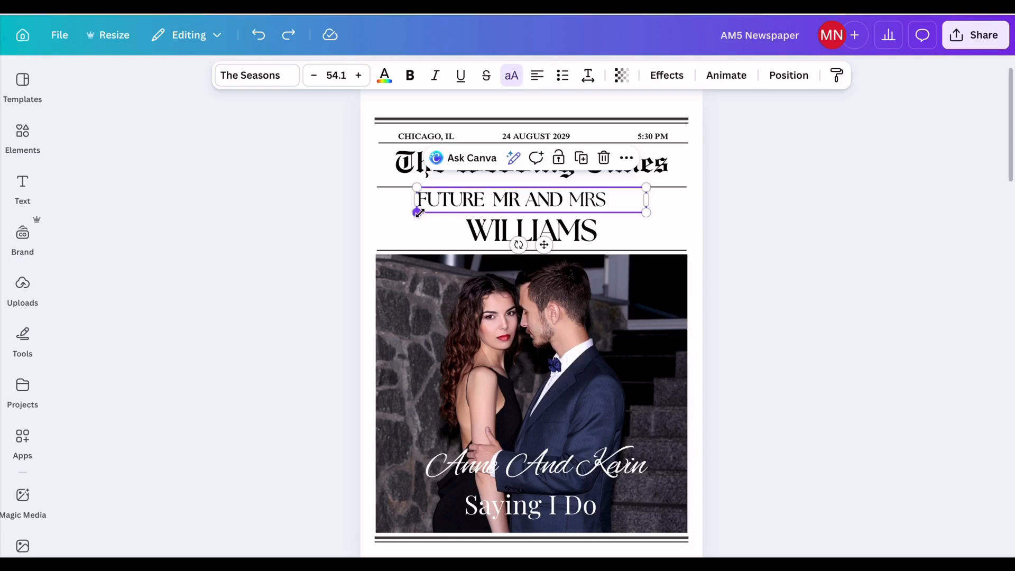
pyautogui.moveTo(417, 213)
pyautogui.mouseDown()
pyautogui.moveTo(446, 211)
pyautogui.moveTo(378, 213)
pyautogui.moveTo(421, 208)
pyautogui.moveTo(388, 215)
pyautogui.moveTo(403, 213)
pyautogui.mouseUp()
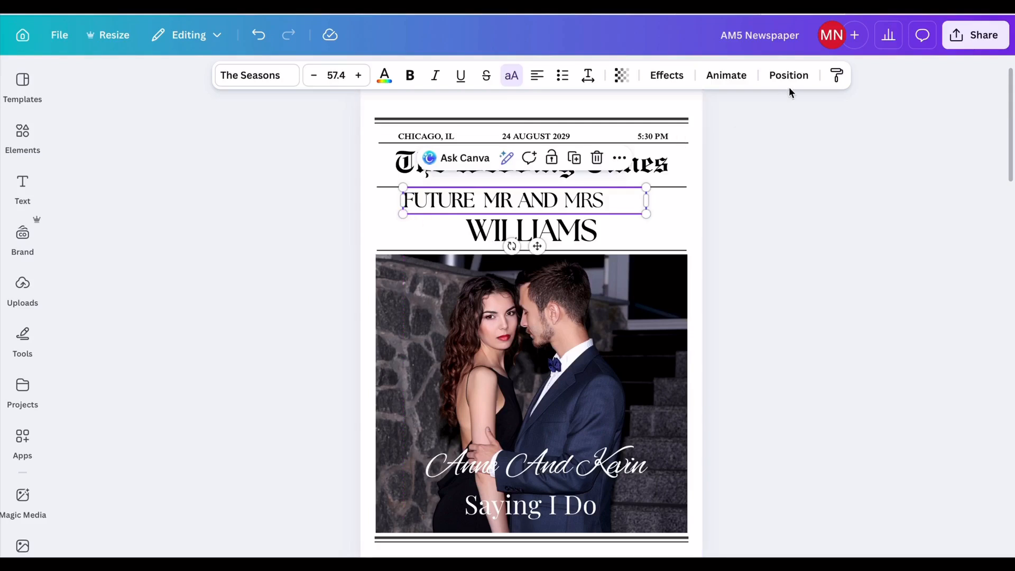
pyautogui.click(789, 75)
pyautogui.click(247, 321)
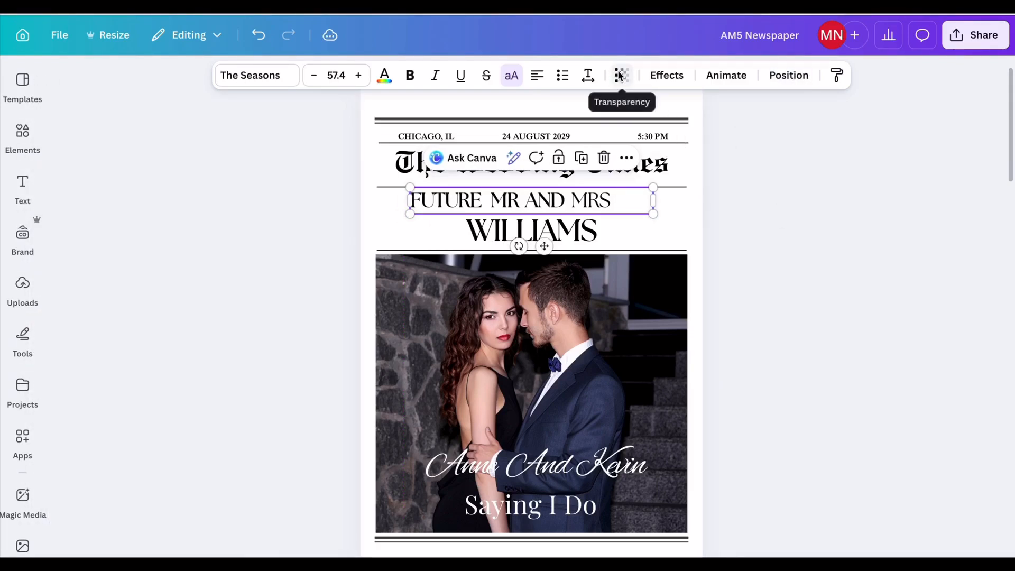
# Step: Try adjusting the couple photo's transparency and return it to 100
pyautogui.click(522, 339)
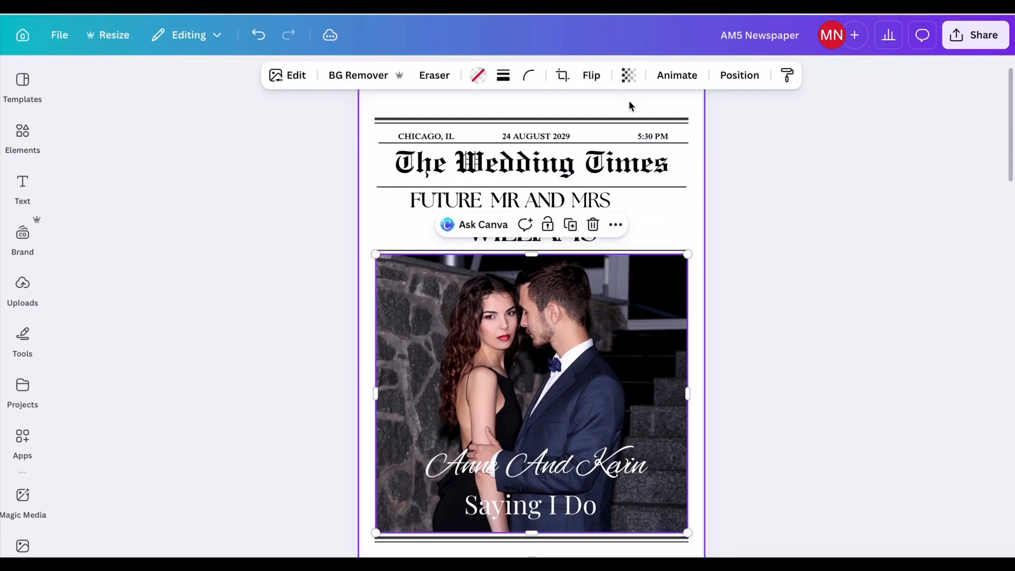
pyautogui.click(630, 75)
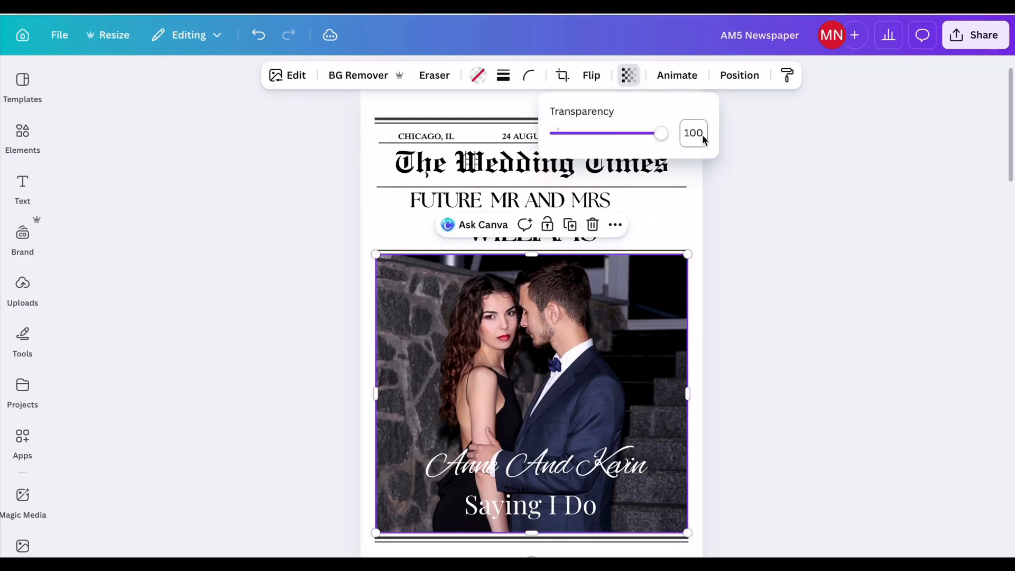
pyautogui.moveTo(658, 136)
pyautogui.mouseDown()
pyautogui.moveTo(552, 138)
pyautogui.moveTo(664, 142)
pyautogui.moveTo(555, 136)
pyautogui.moveTo(661, 132)
pyautogui.mouseUp()
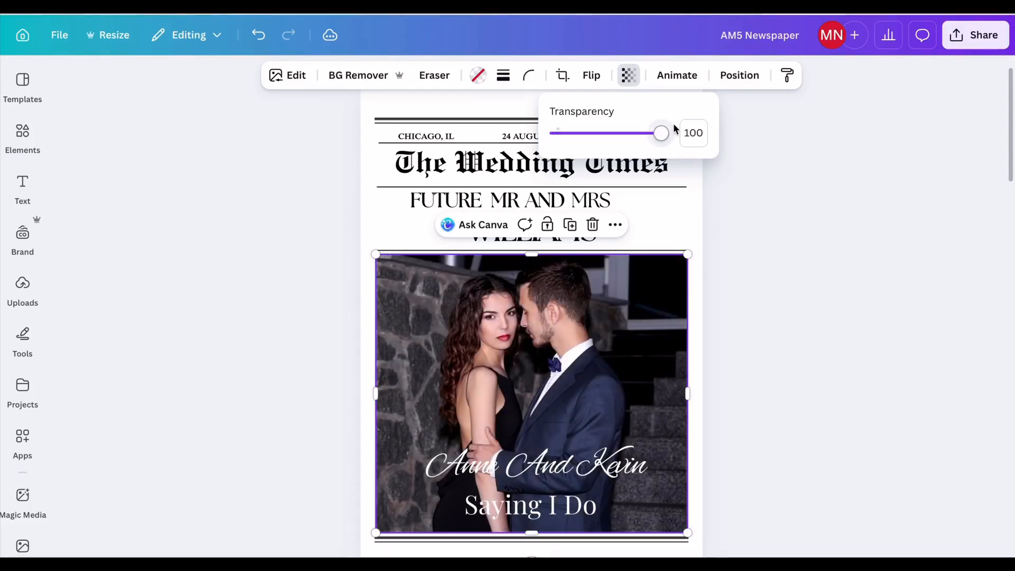
pyautogui.click(808, 197)
pyautogui.click(270, 243)
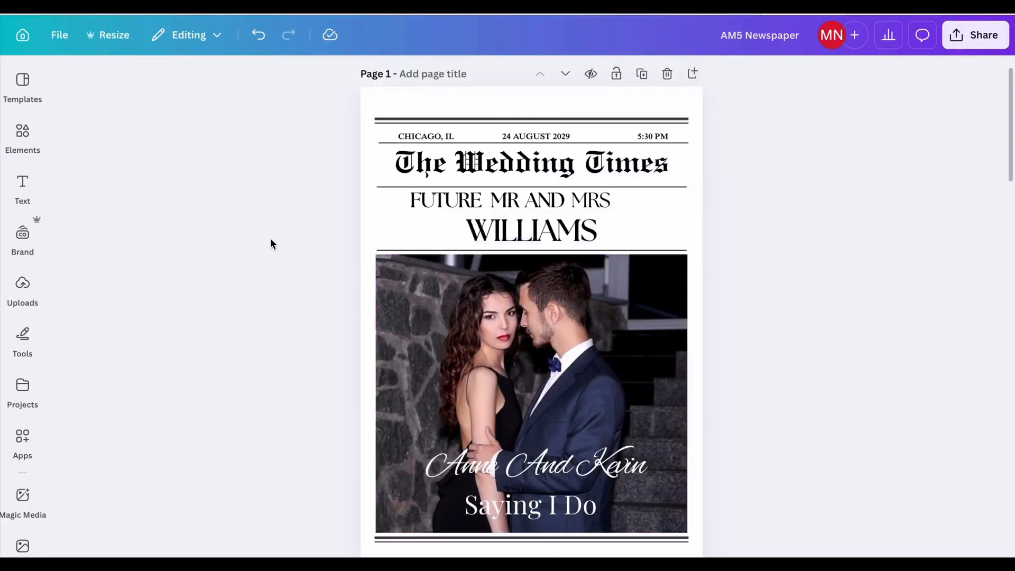
# Step: Try the Georgia Pro font on the "FUTURE MR AND MRS" line and widen its text box to about 250.8
pyautogui.click(549, 205)
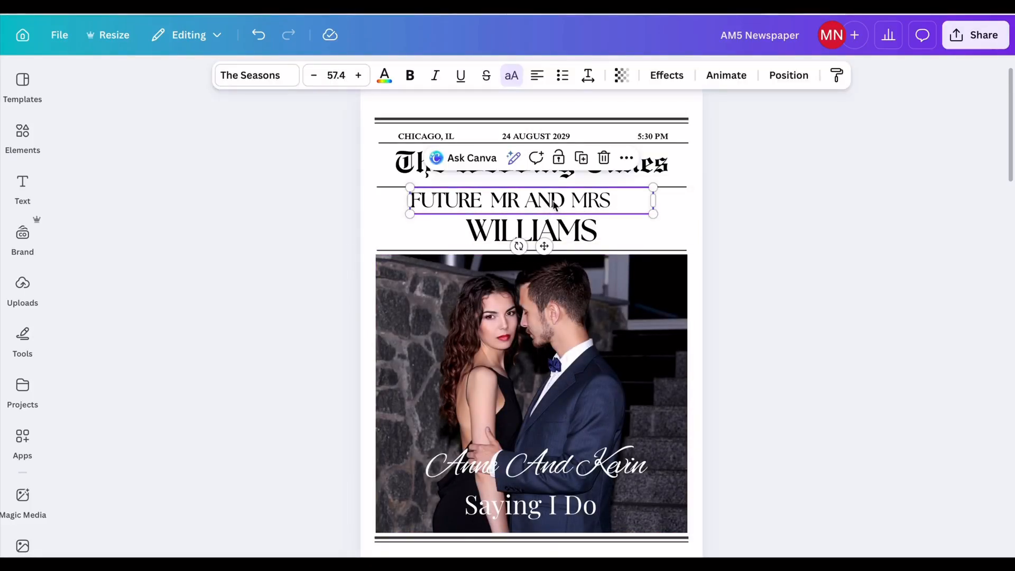
pyautogui.click(248, 75)
pyautogui.scroll(-2, 163, 379)
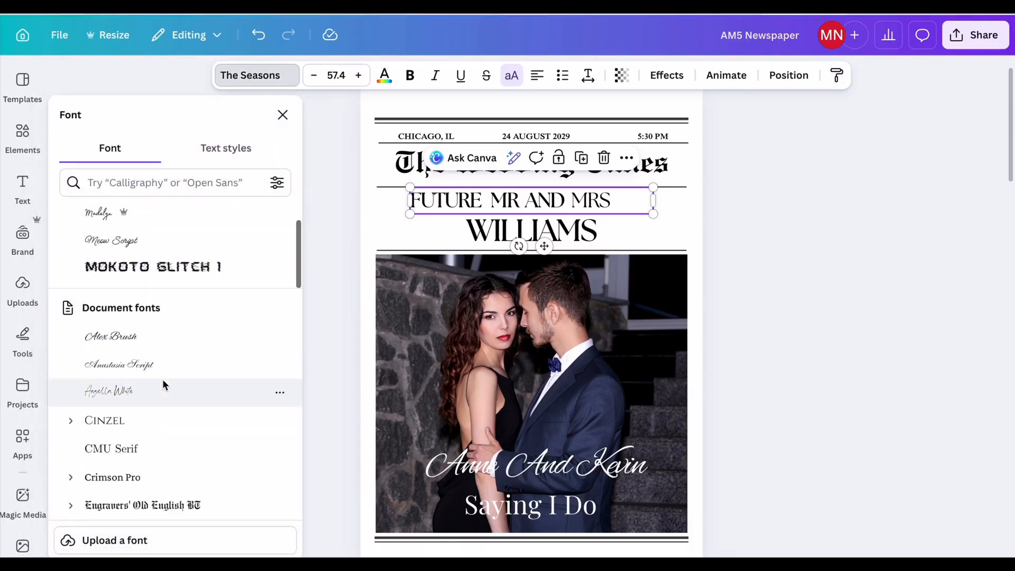
pyautogui.scroll(-10, 138, 338)
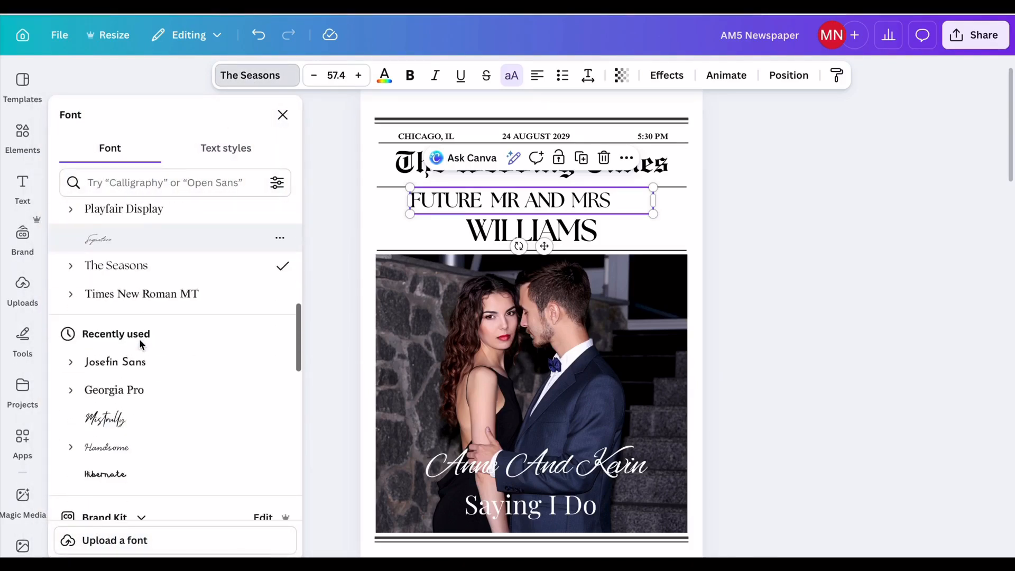
pyautogui.scroll(4, 138, 338)
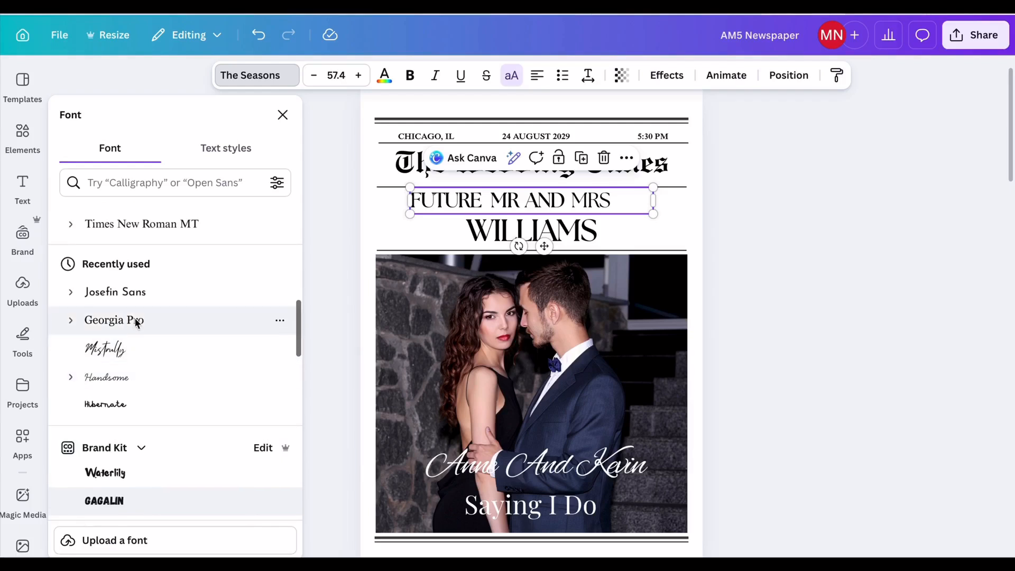
pyautogui.click(132, 321)
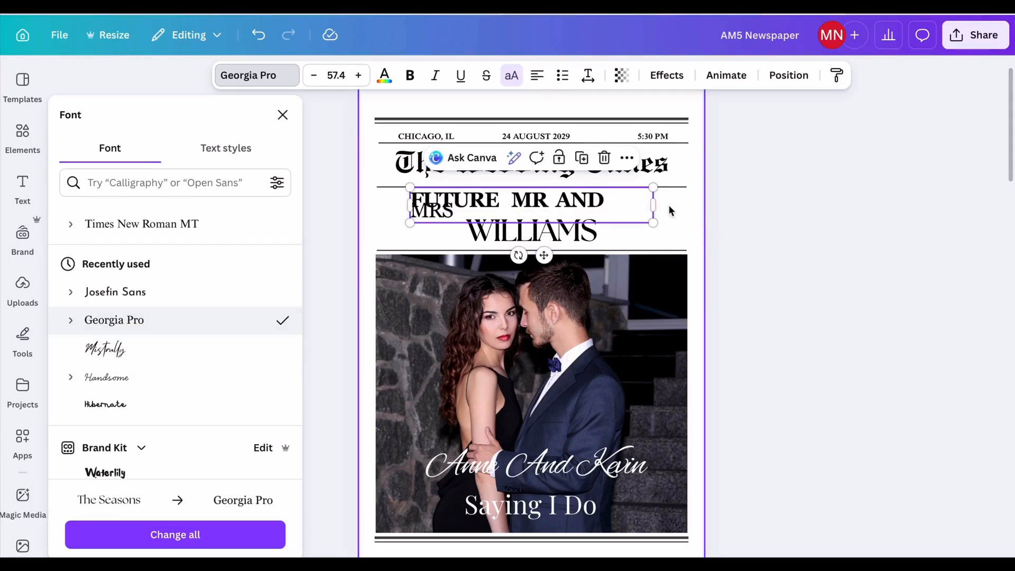
pyautogui.moveTo(655, 206); pyautogui.dragTo(674, 207)
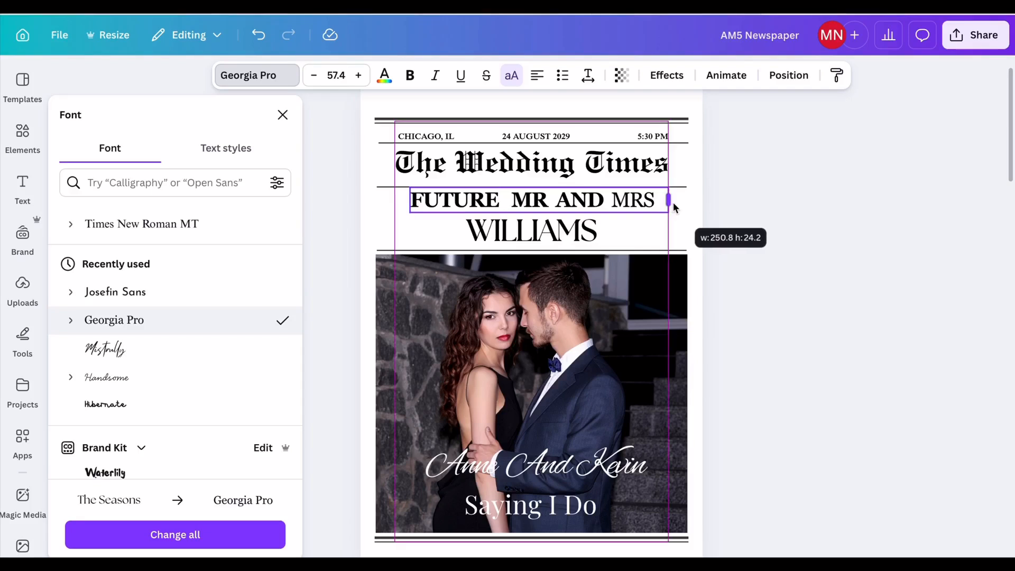
# Step: Undo the width and font changes on the "FUTURE MR AND MRS" line and deselect it
pyautogui.hotkey('ctrl', 'z')
pyautogui.hotkey('ctrl', 'z')
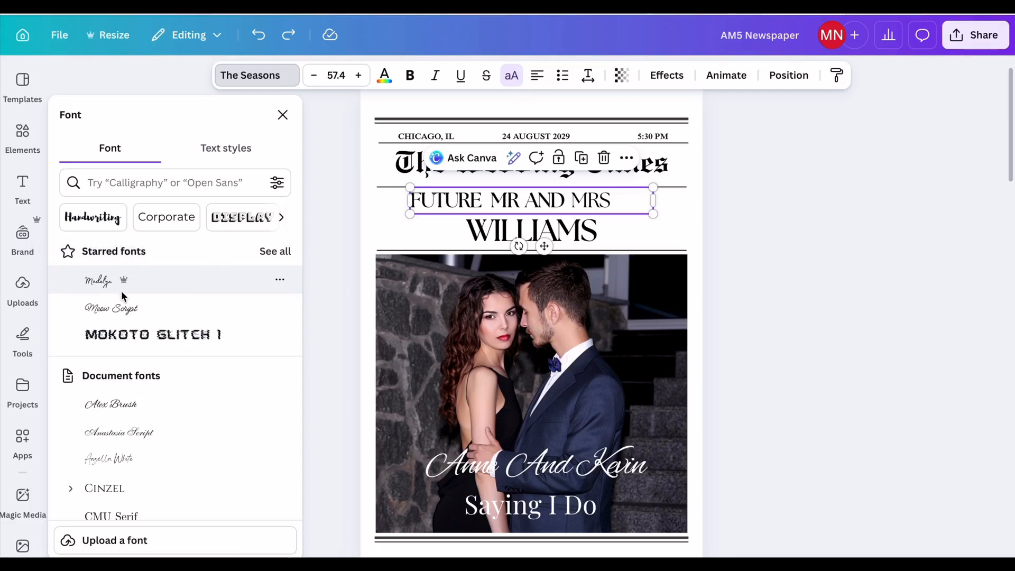
pyautogui.press('Escape')
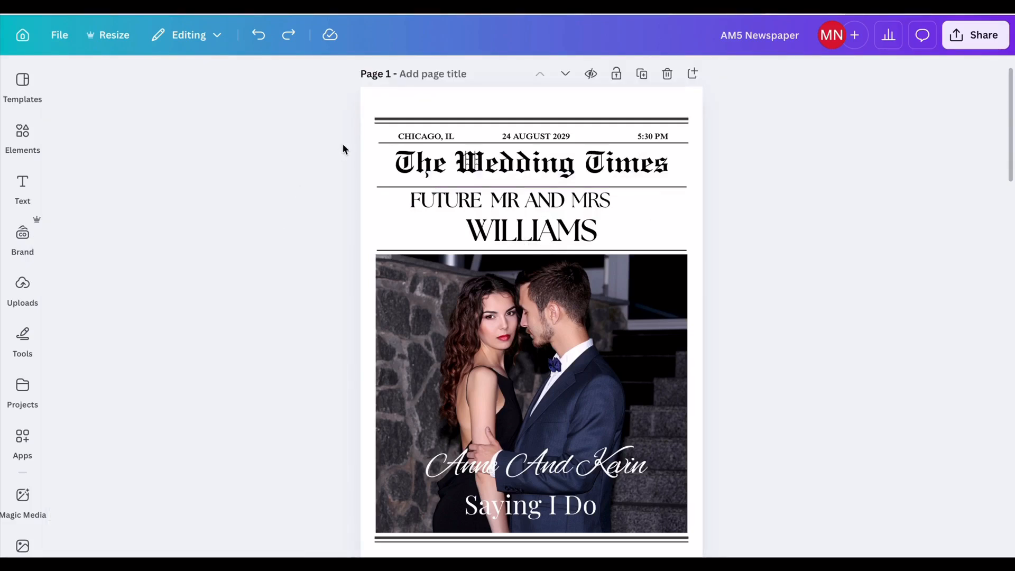
# Step: Change page 1's background to the pale off-white from the brand colors
pyautogui.click(378, 106)
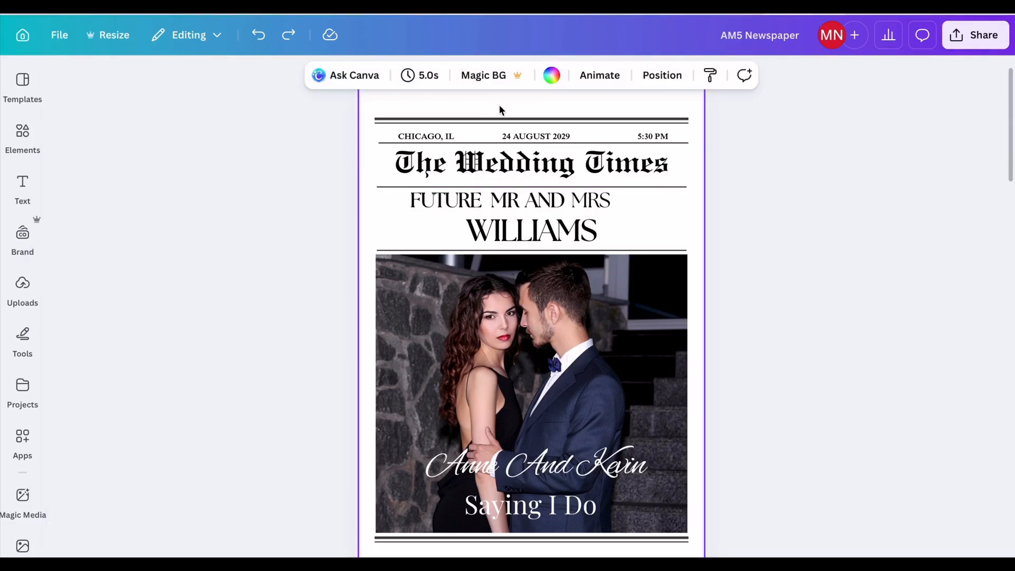
pyautogui.click(550, 77)
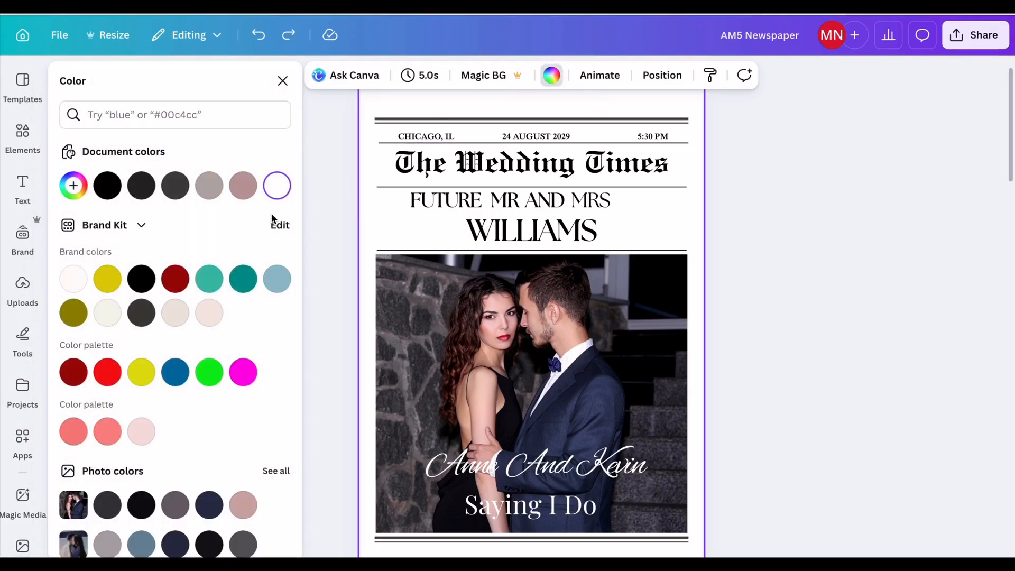
pyautogui.click(113, 313)
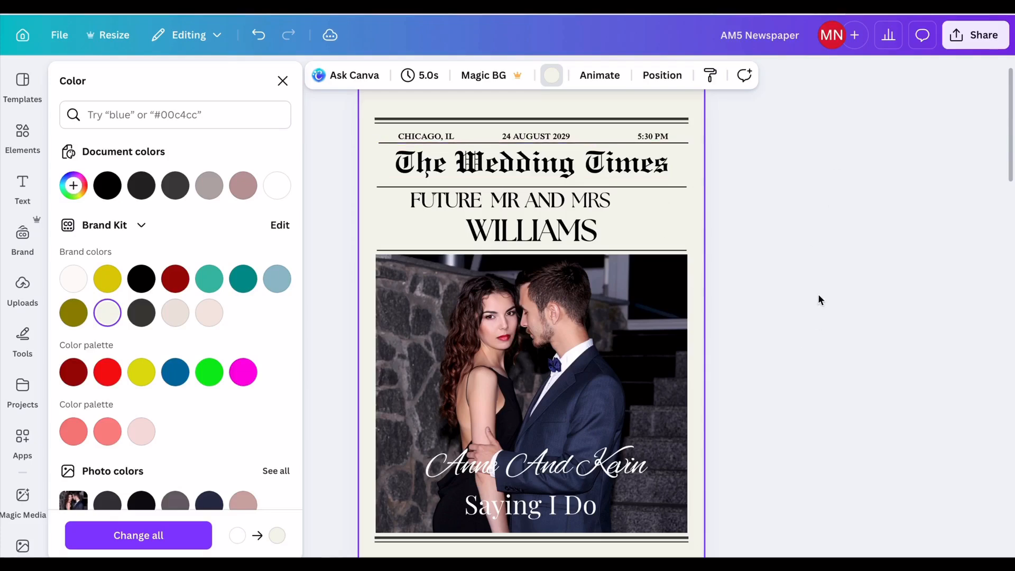
pyautogui.click(802, 261)
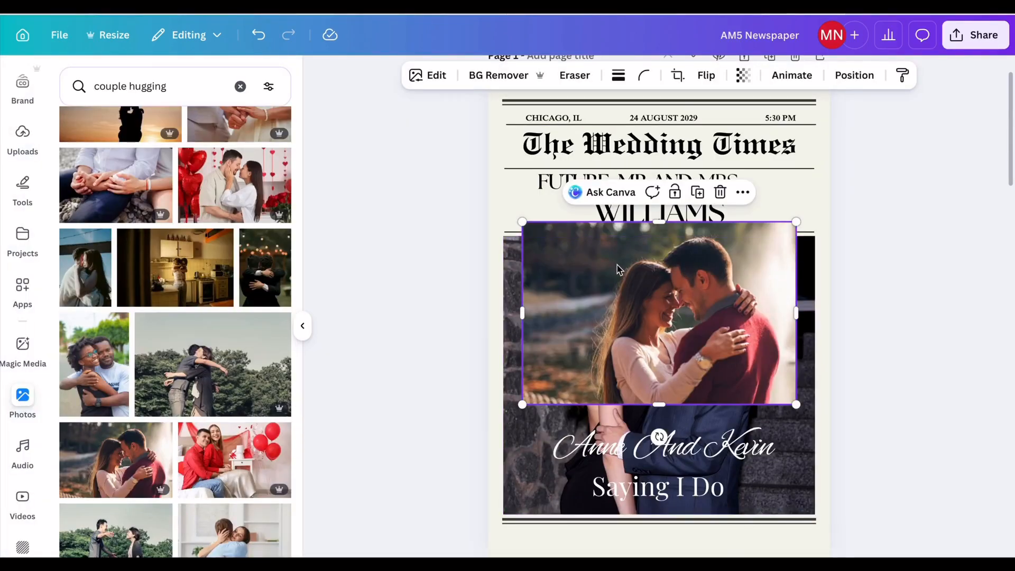
# Step: Replace page 1's framed couple photo with the stock photo of the hugging couple
pyautogui.moveTo(620, 270); pyautogui.dragTo(658, 311)
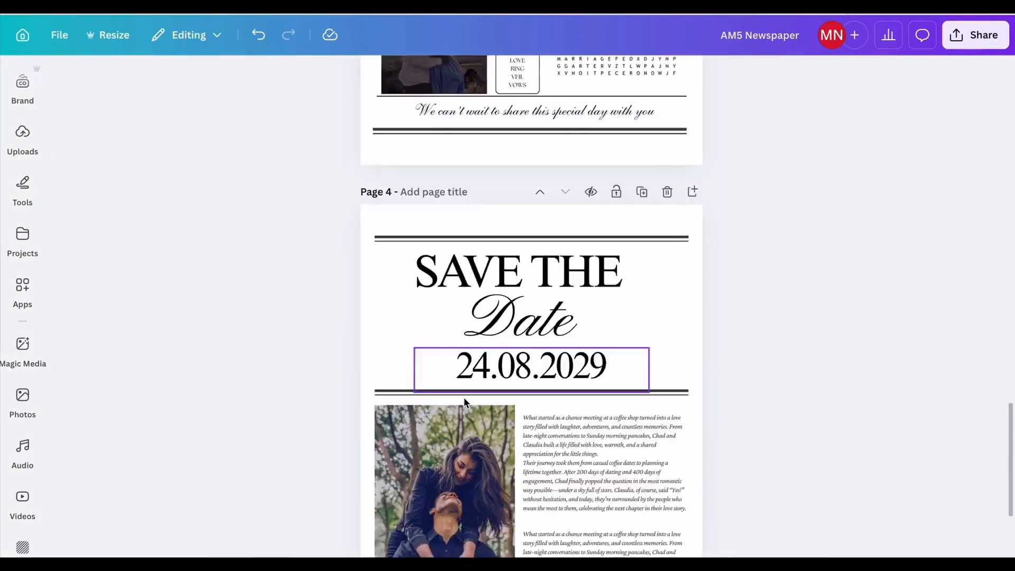
# Step: Examine page 4's upper story paragraph by selecting its text, and return to the cover page to review it
pyautogui.scroll(-3, 464, 397)
pyautogui.click(609, 308)
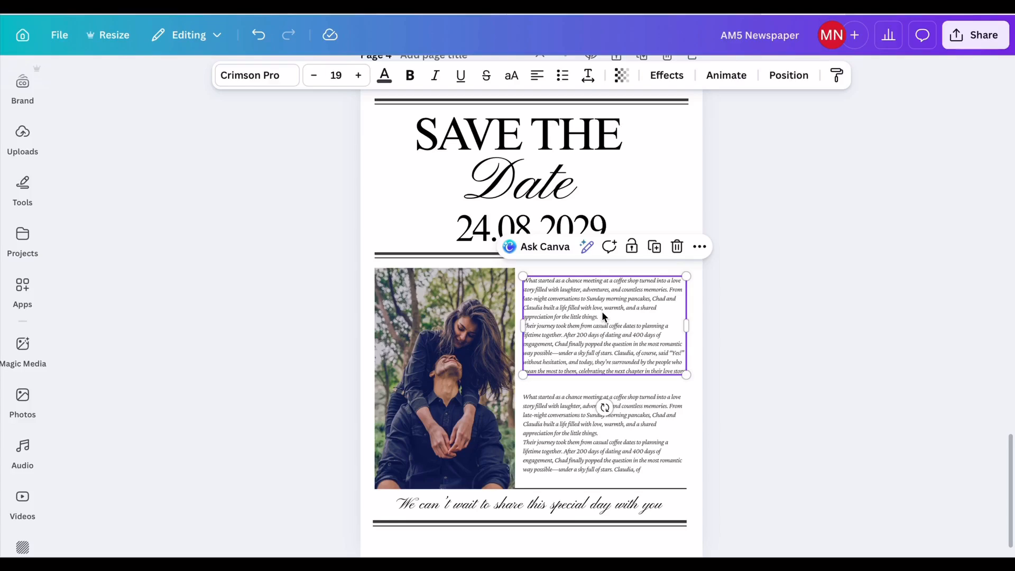
pyautogui.doubleClick(601, 311)
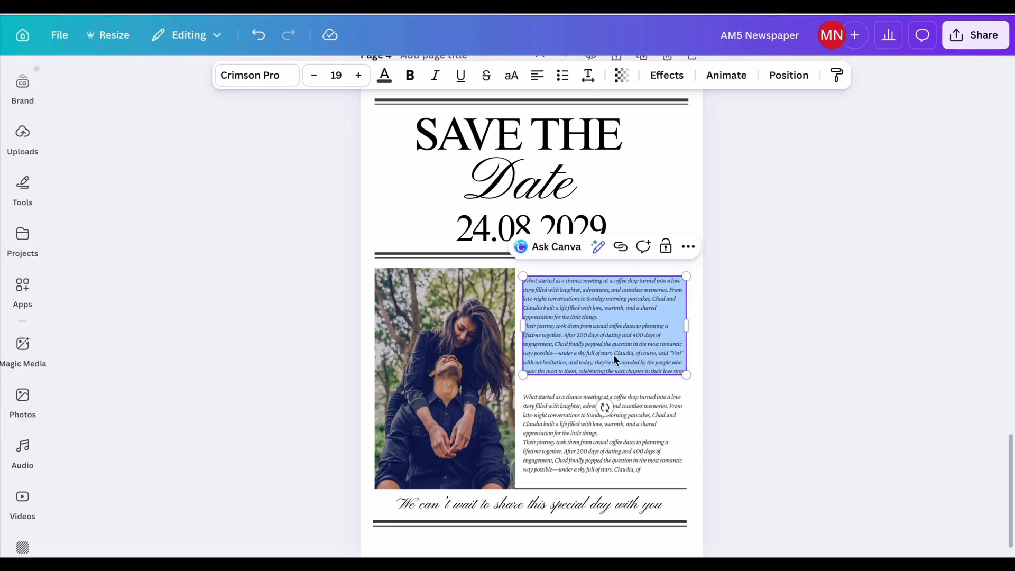
pyautogui.scroll(-2, 581, 455)
pyautogui.scroll(20, 581, 454)
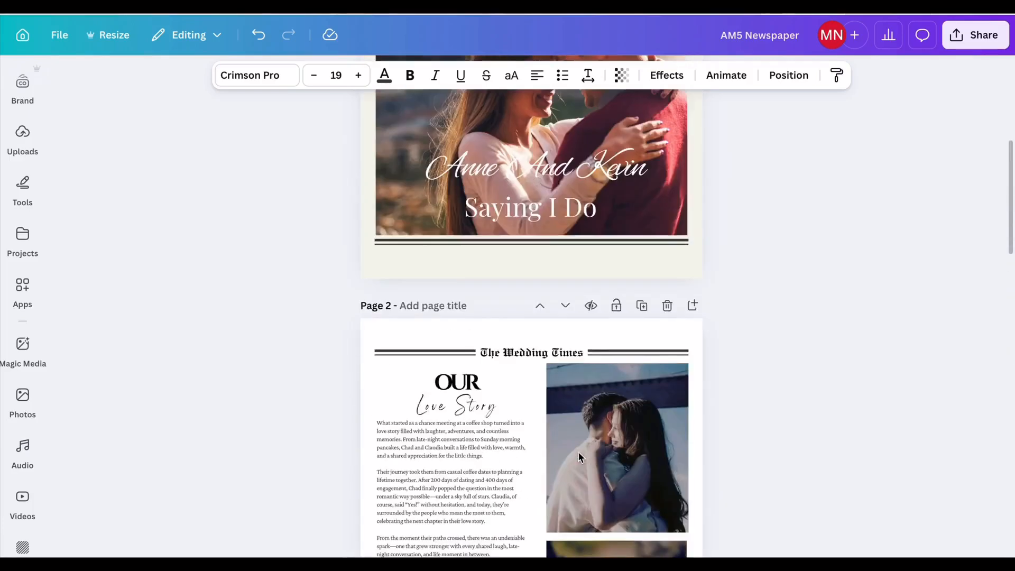
pyautogui.scroll(6, 580, 457)
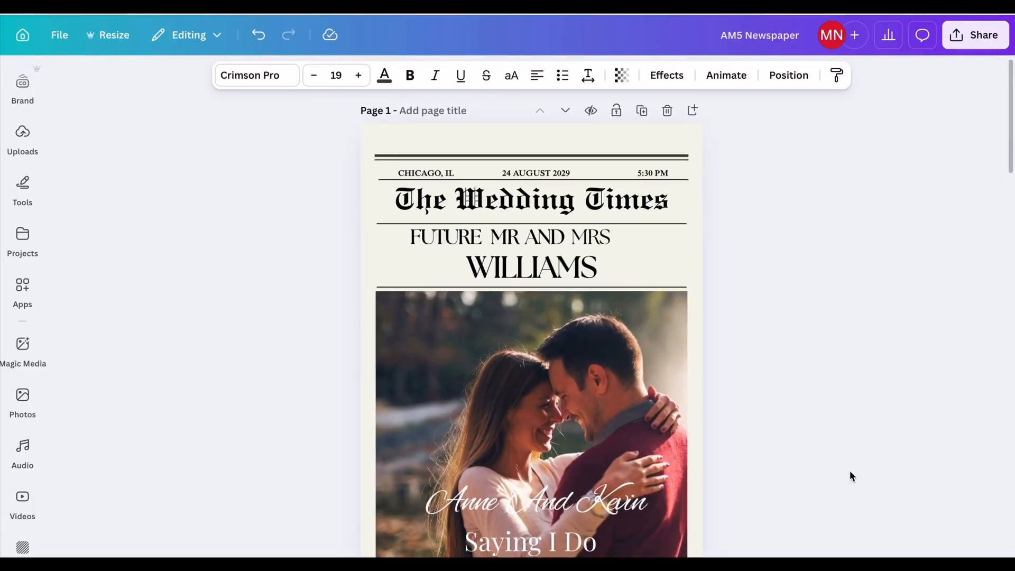
pyautogui.click(849, 379)
pyautogui.scroll(-1, 602, 426)
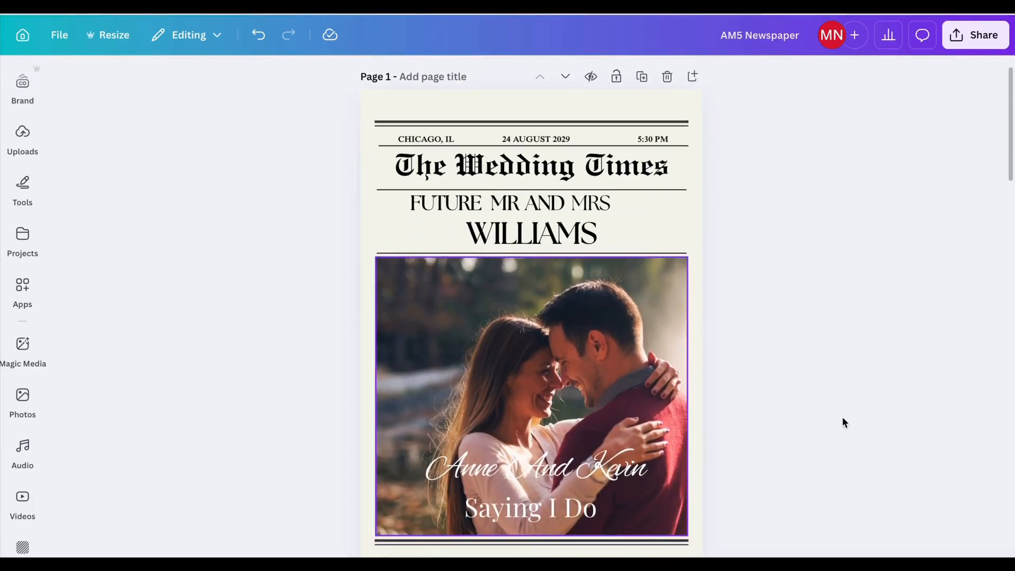
# Step: Open the design's download options and set the file type to PDF Print
pyautogui.click(957, 36)
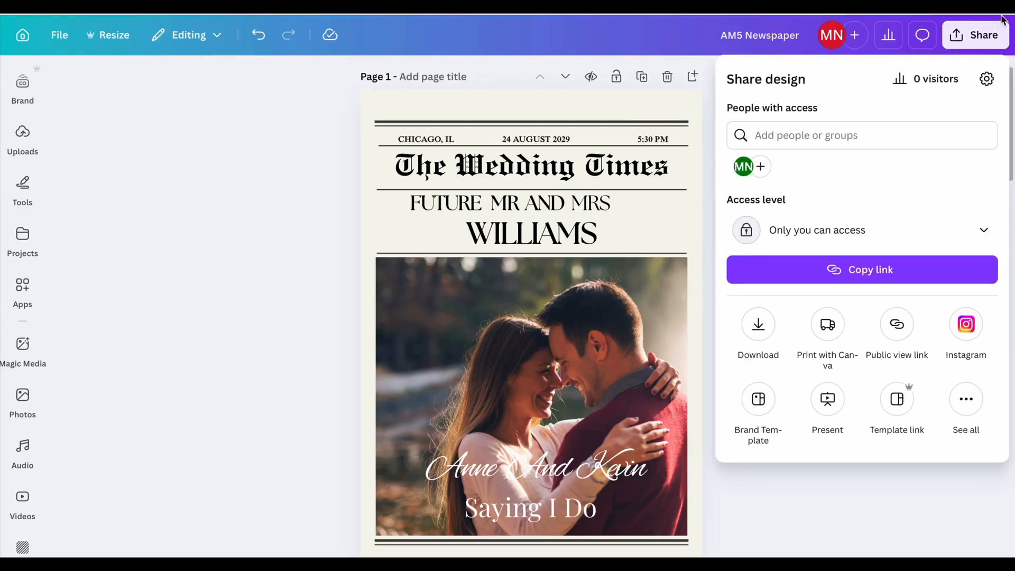
pyautogui.click(765, 330)
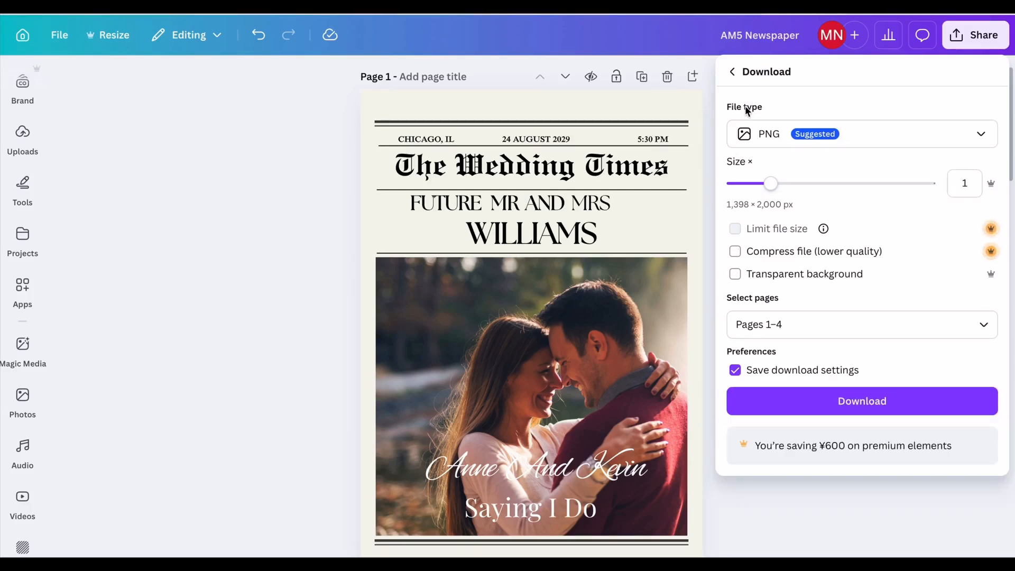
pyautogui.click(980, 135)
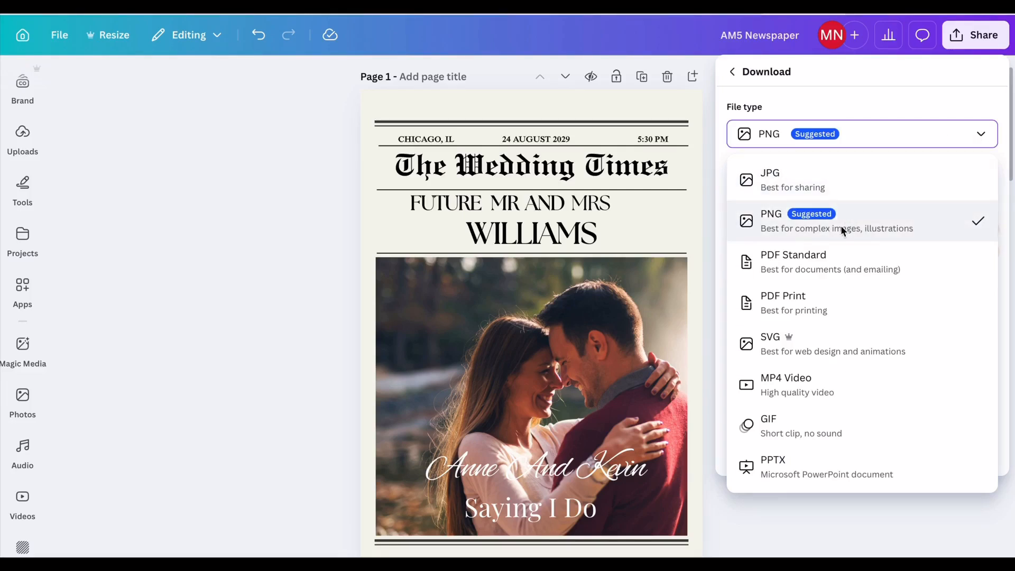
pyautogui.click(799, 303)
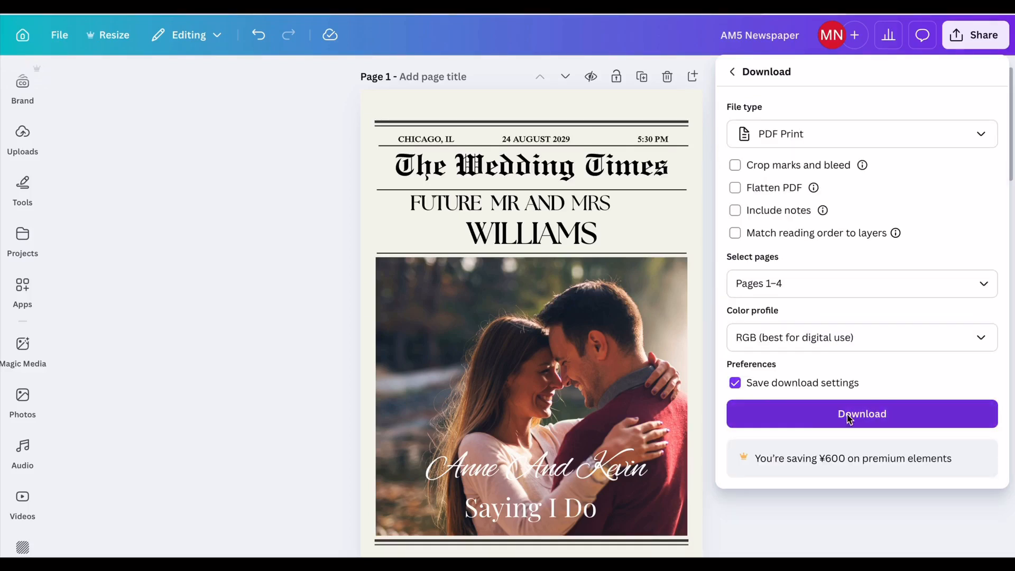